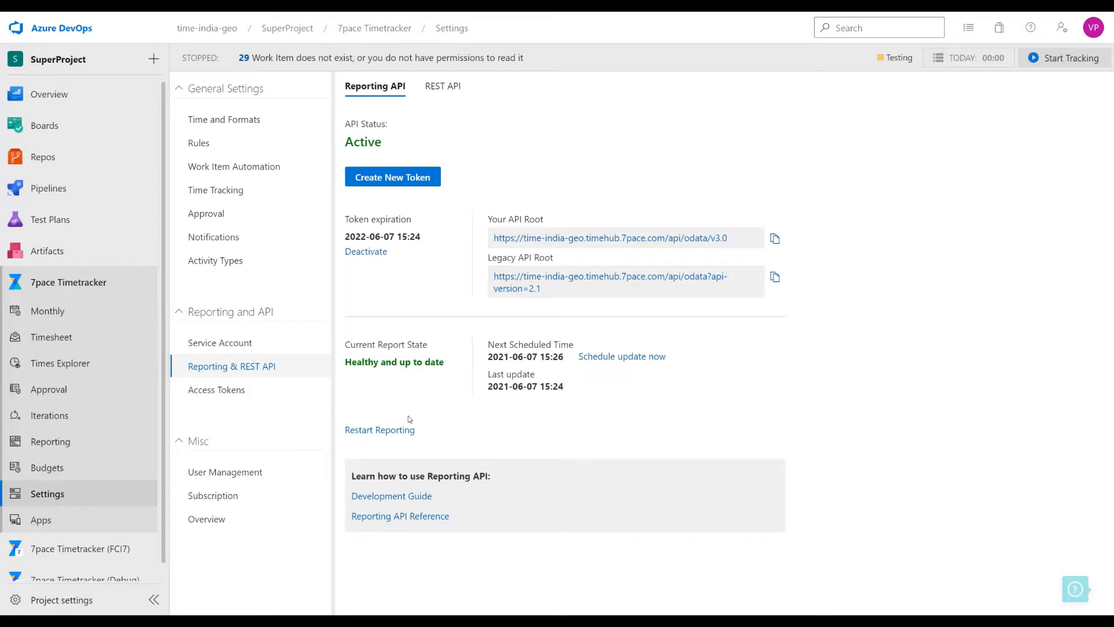
pyautogui.click(221, 346)
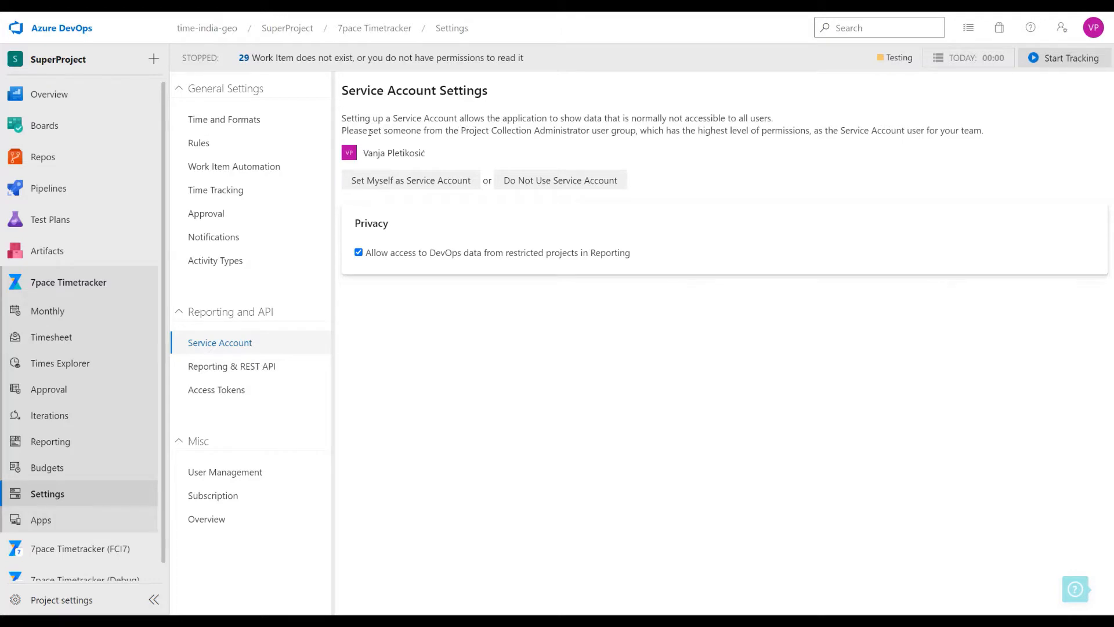
pyautogui.moveTo(369, 131); pyautogui.dragTo(632, 132)
pyautogui.click(641, 131)
pyautogui.moveTo(463, 130); pyautogui.dragTo(590, 131)
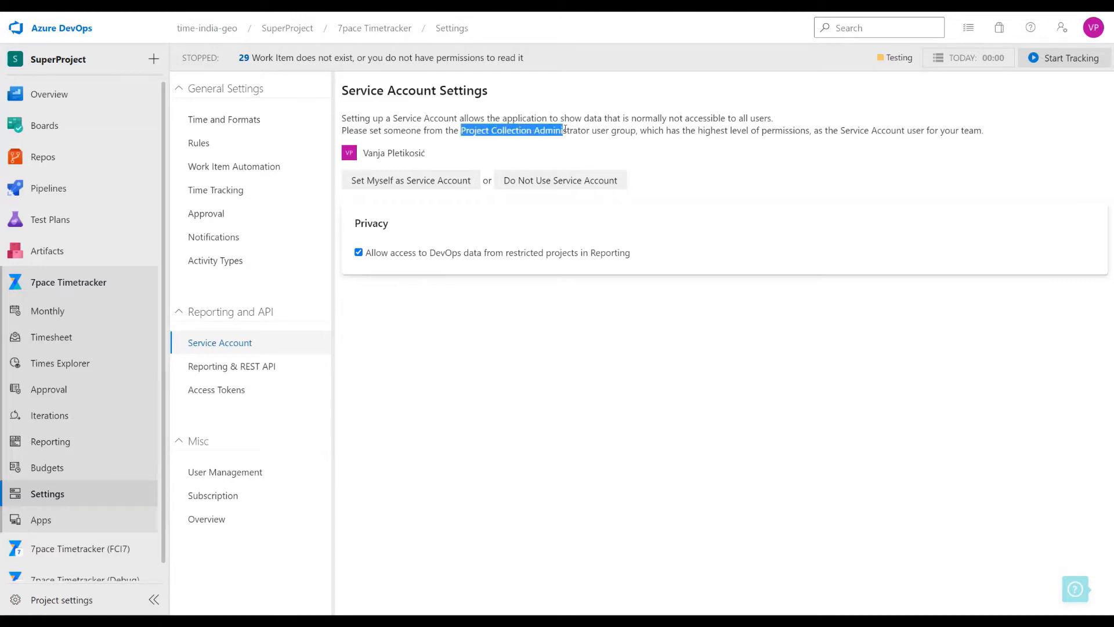
pyautogui.click(607, 130)
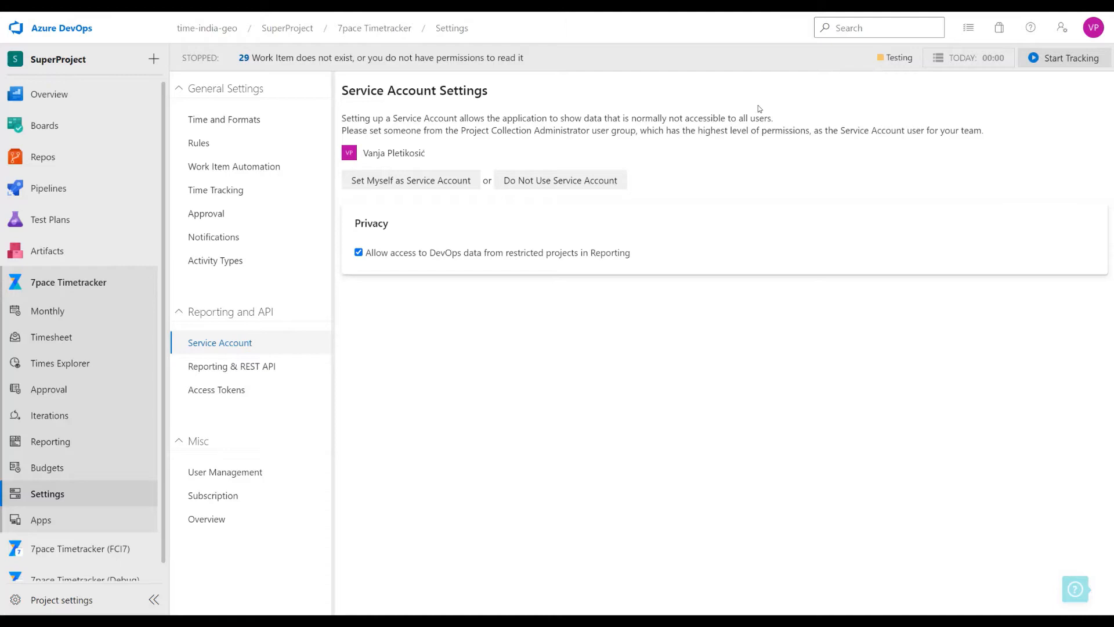
# Step: Show the Reporting & REST API settings and check the next scheduled update time
pyautogui.click(224, 367)
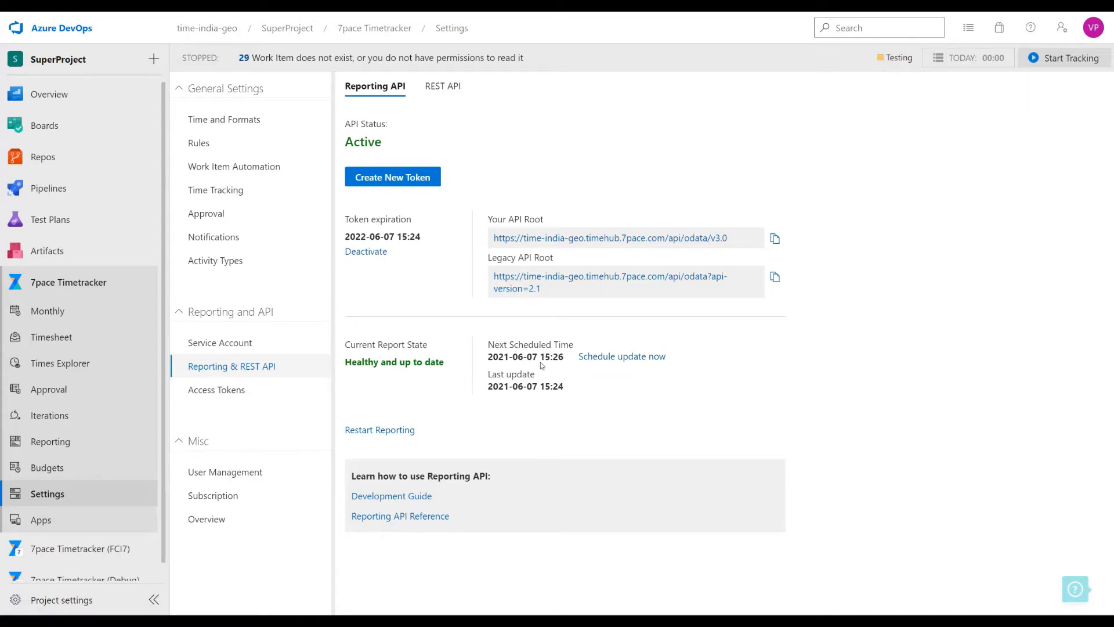
pyautogui.moveTo(538, 356); pyautogui.dragTo(559, 357)
pyautogui.click(561, 356)
# Step: Schedule an immediate reporting update so the report state reads Update scheduled for 15:28
pyautogui.click(601, 356)
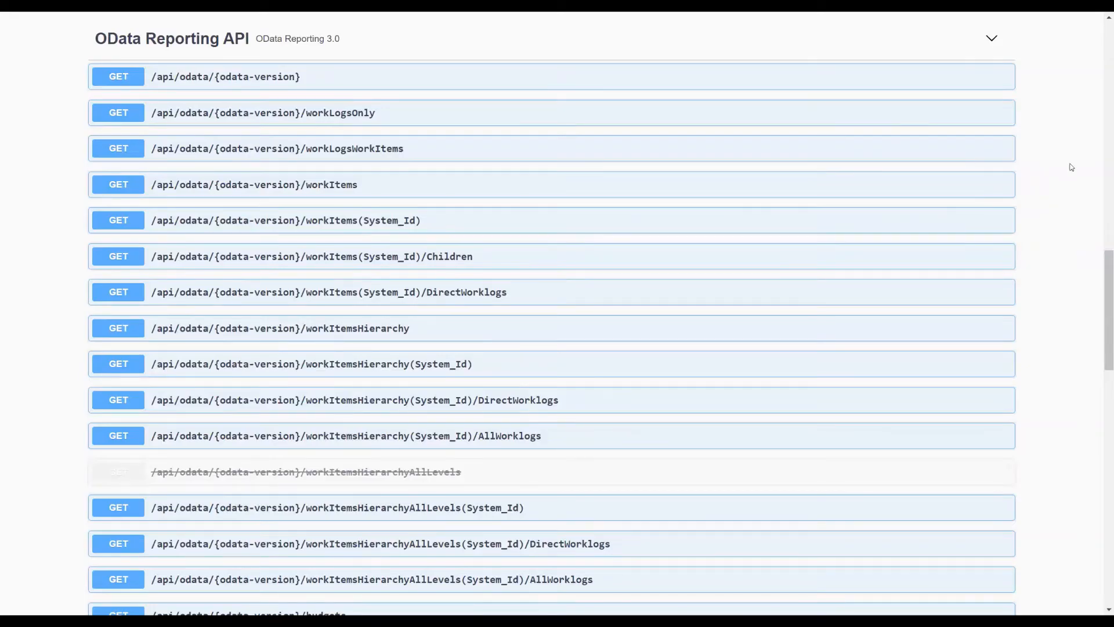
pyautogui.scroll(15, 1072, 167)
# Step: Switch the API Reference documentation definition to version 3.1
pyautogui.click(994, 32)
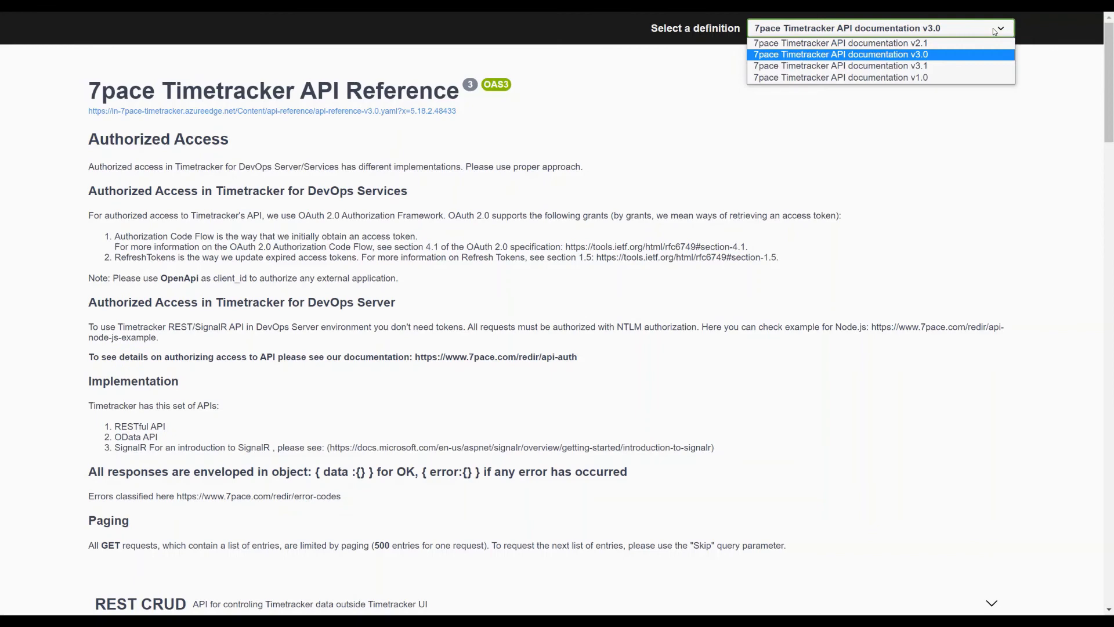
pyautogui.click(919, 69)
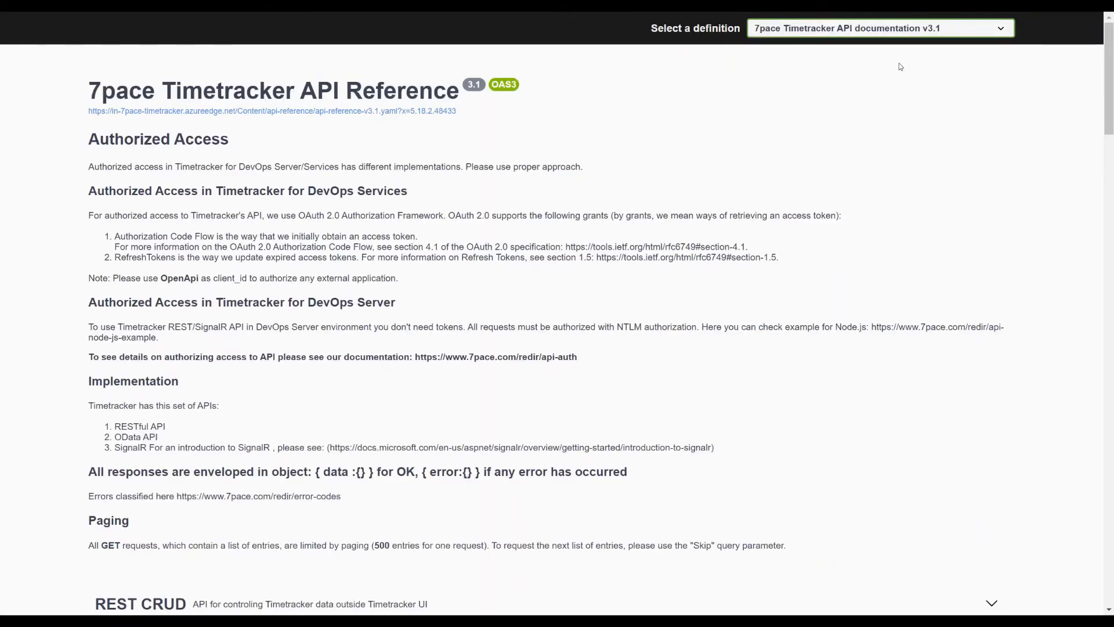
pyautogui.scroll(-3, 45, 328)
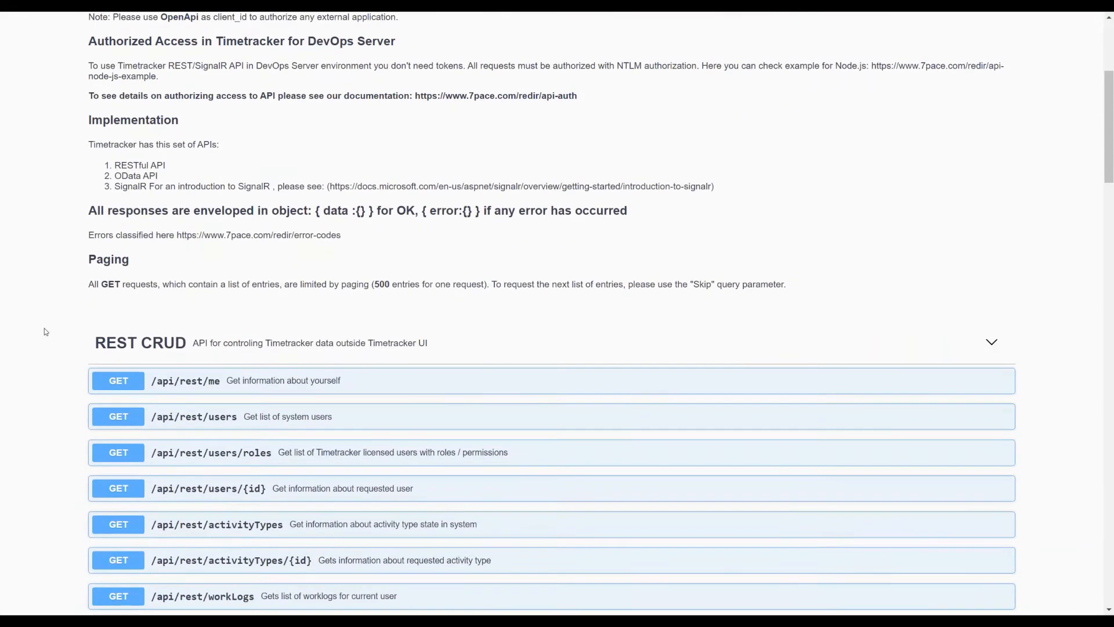
pyautogui.scroll(1, 74, 313)
pyautogui.scroll(2, 133, 80)
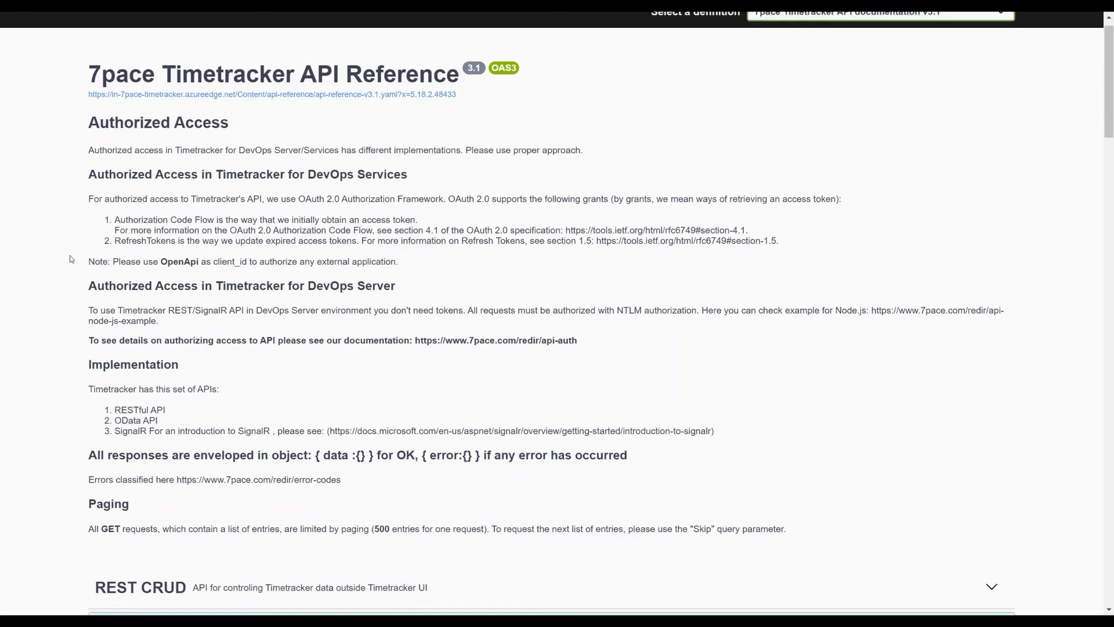
pyautogui.scroll(-5, 64, 257)
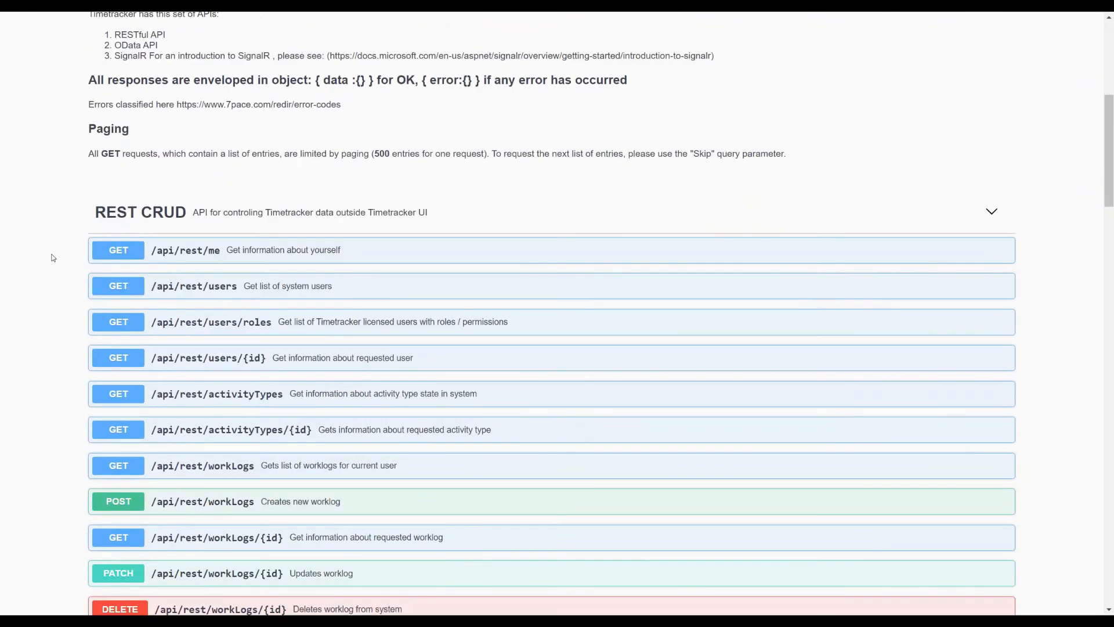
pyautogui.scroll(-3, 48, 257)
pyautogui.scroll(-7, 45, 248)
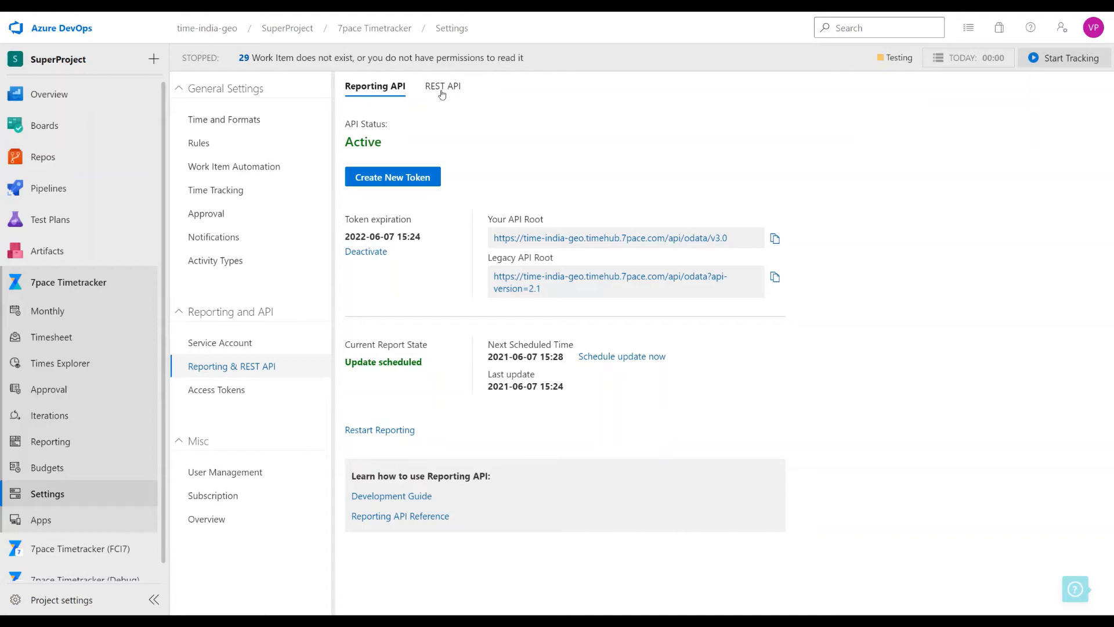
pyautogui.click(442, 88)
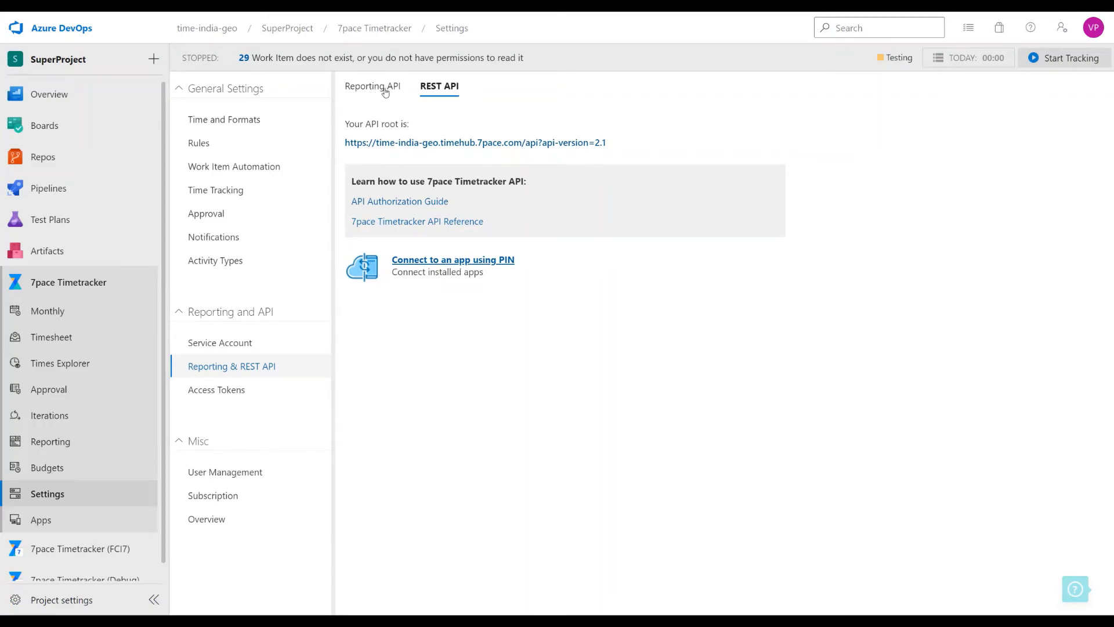
pyautogui.click(385, 88)
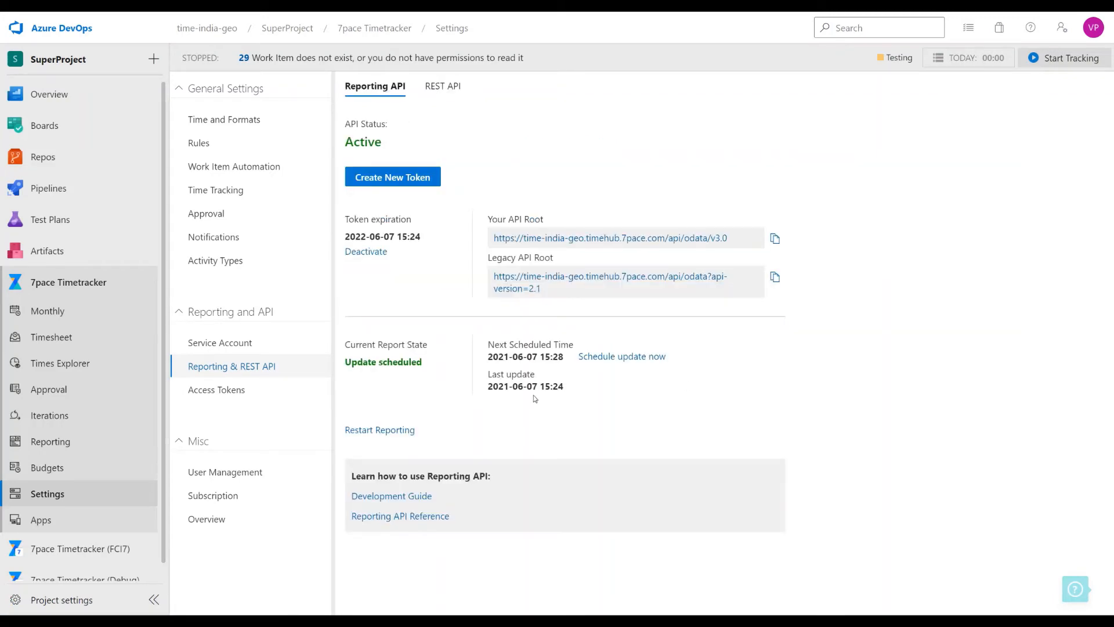
# Step: Reload the settings and confirm the report is healthy and up to date, last updated 15:28
pyautogui.press('F5')
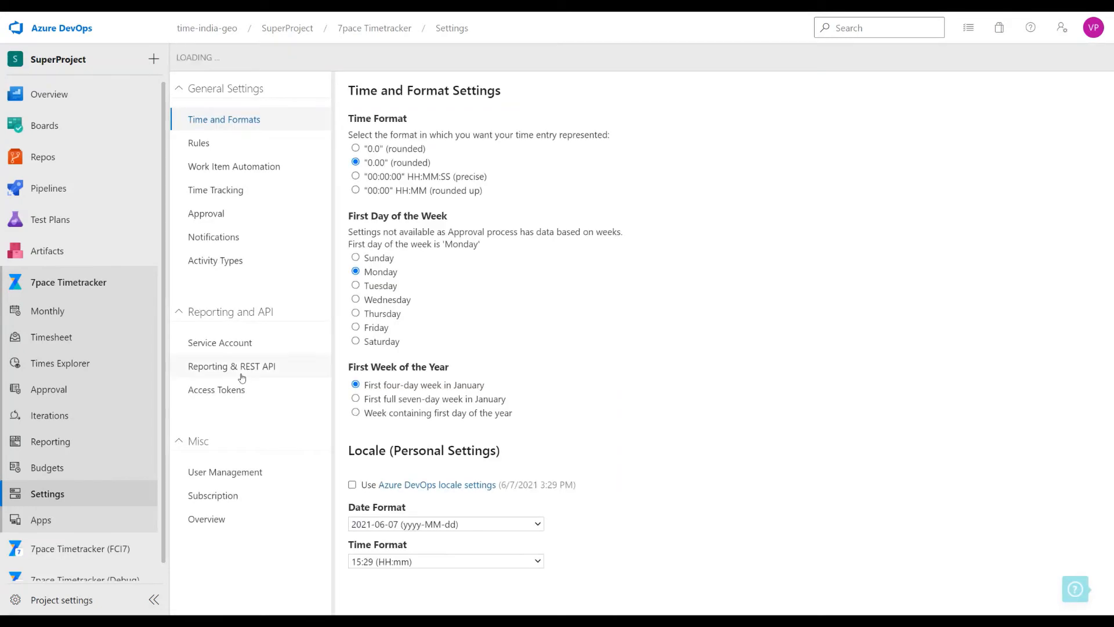
pyautogui.click(245, 375)
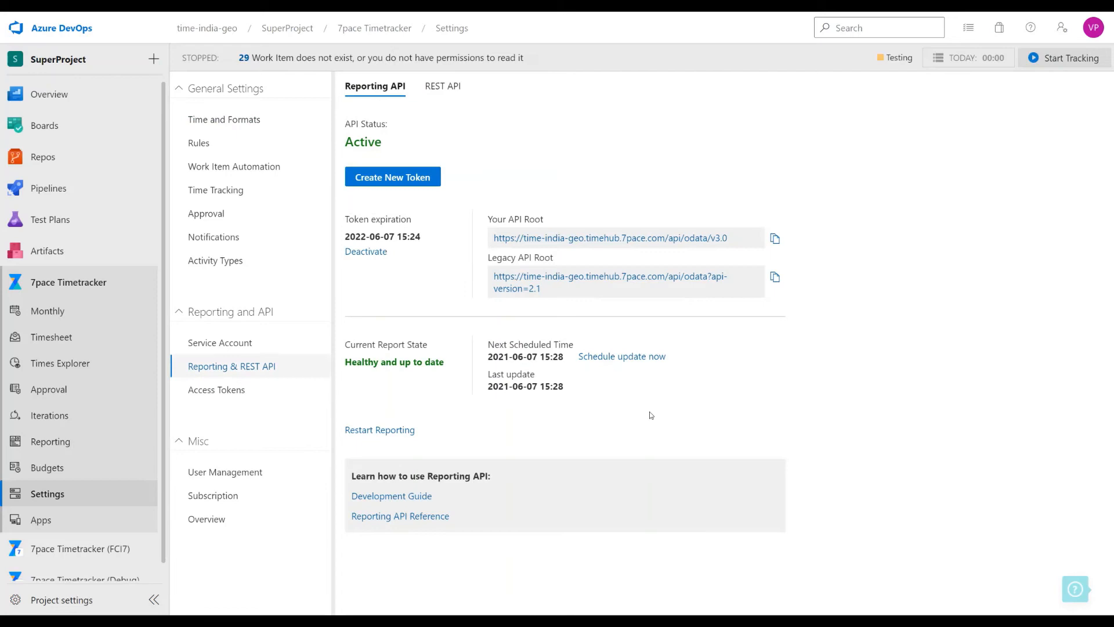
pyautogui.doubleClick(542, 386)
pyautogui.click(541, 385)
# Step: Create a new Reporting API token and go to the Access Tokens management page
pyautogui.click(416, 182)
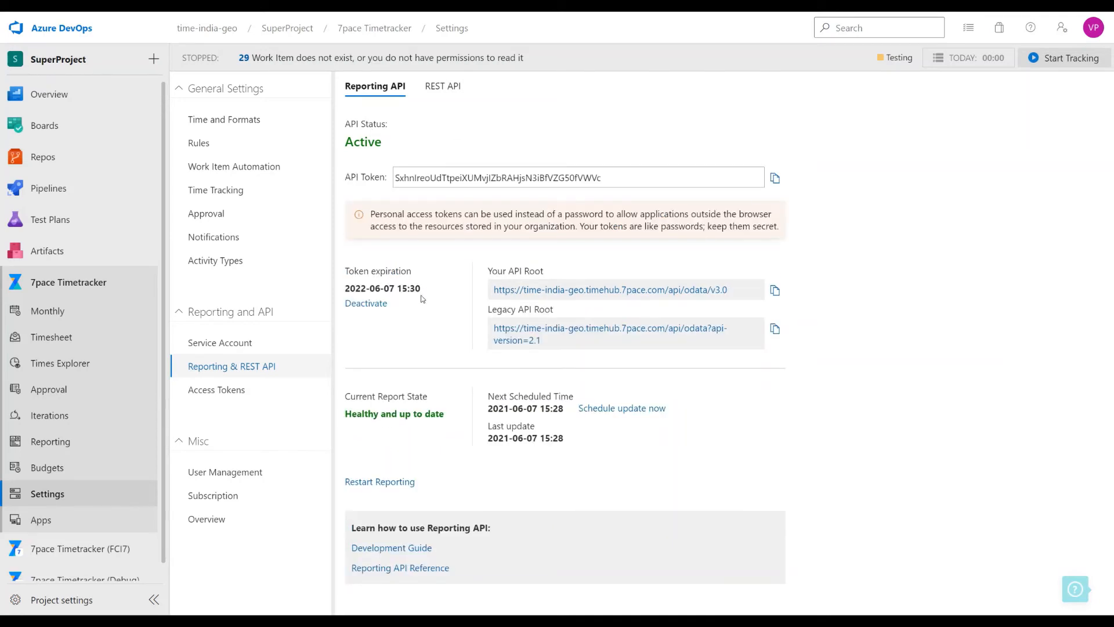
pyautogui.click(254, 389)
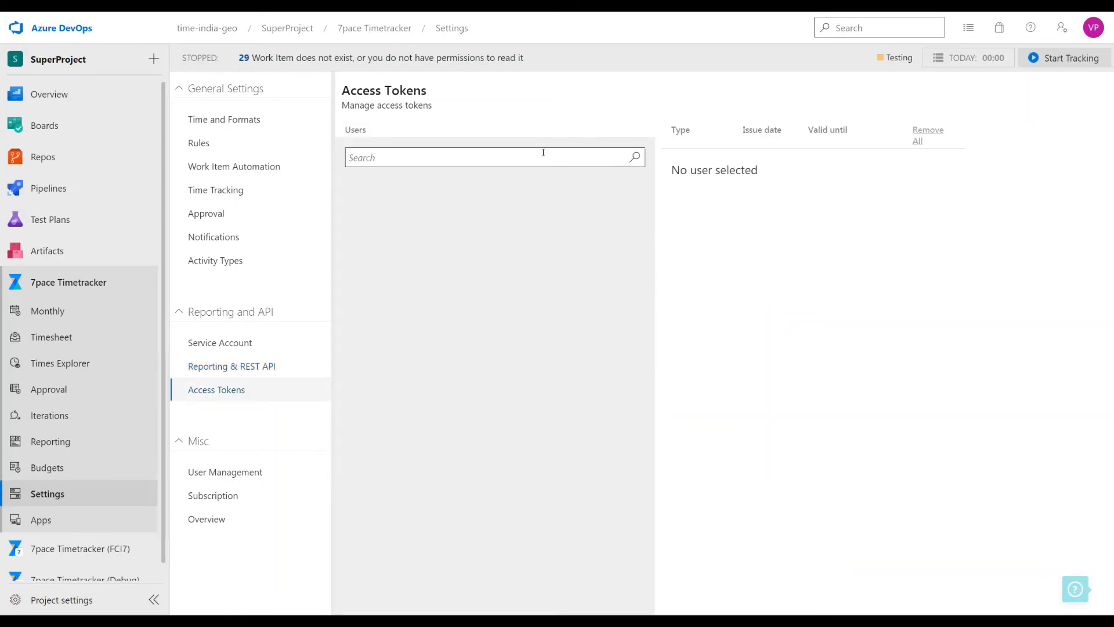
# Step: Search for the user and list their tokens, showing the Reporting API token valid until 2022-06-07
pyautogui.click(510, 159)
pyautogui.write('va')
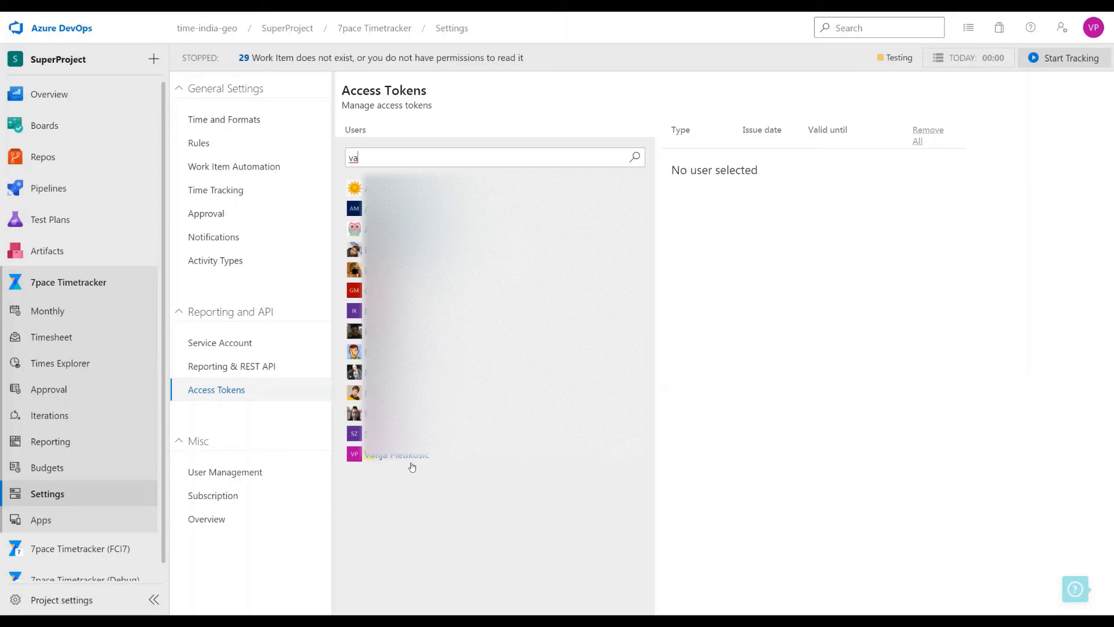
pyautogui.click(391, 456)
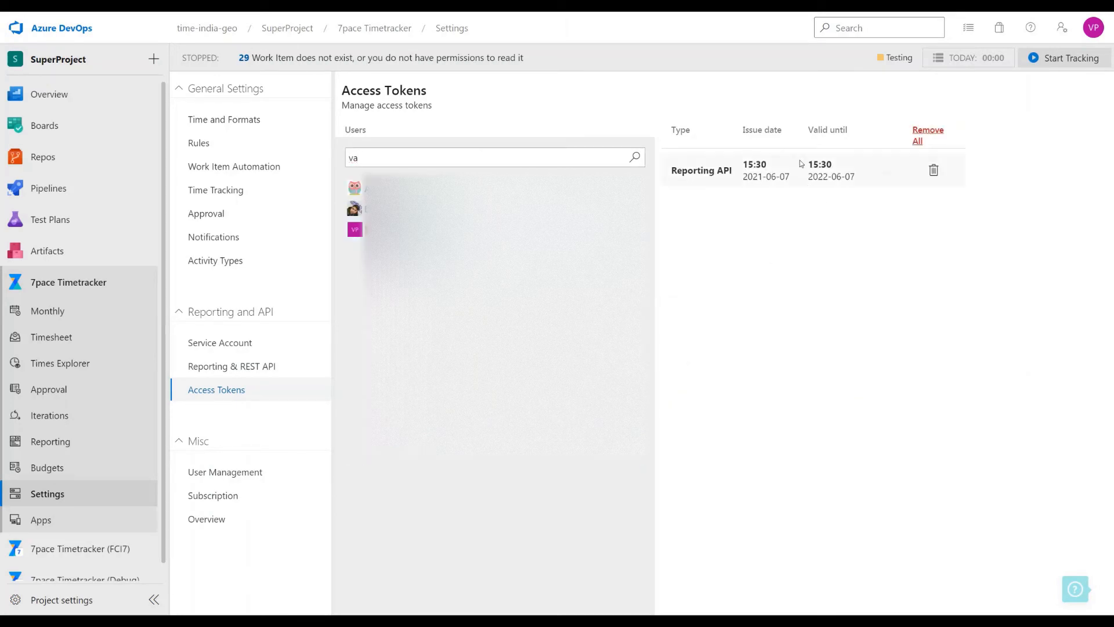